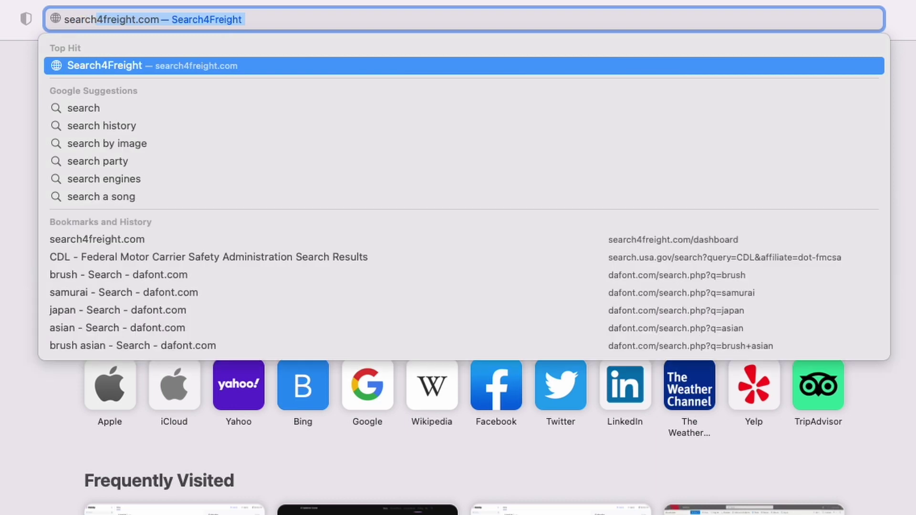
Step: Open search4freight.com and go to its load board login page
text(ght.com)
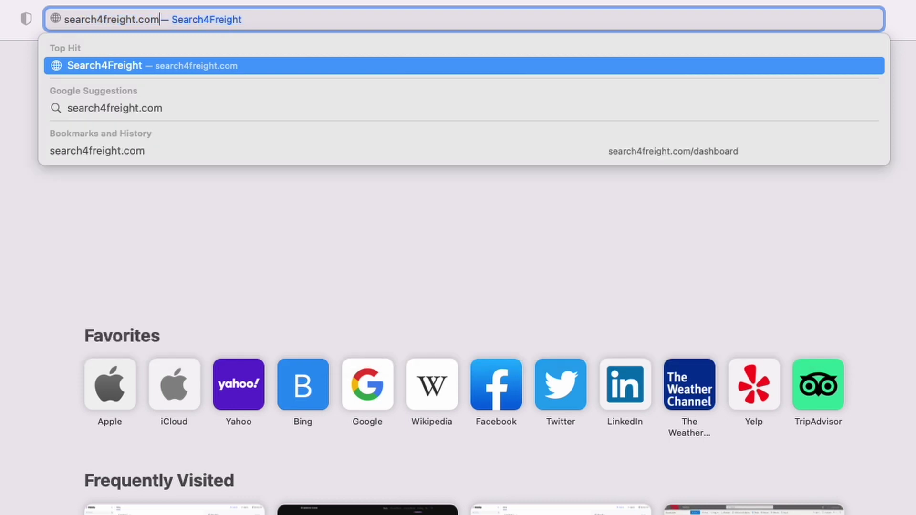
key(Return)
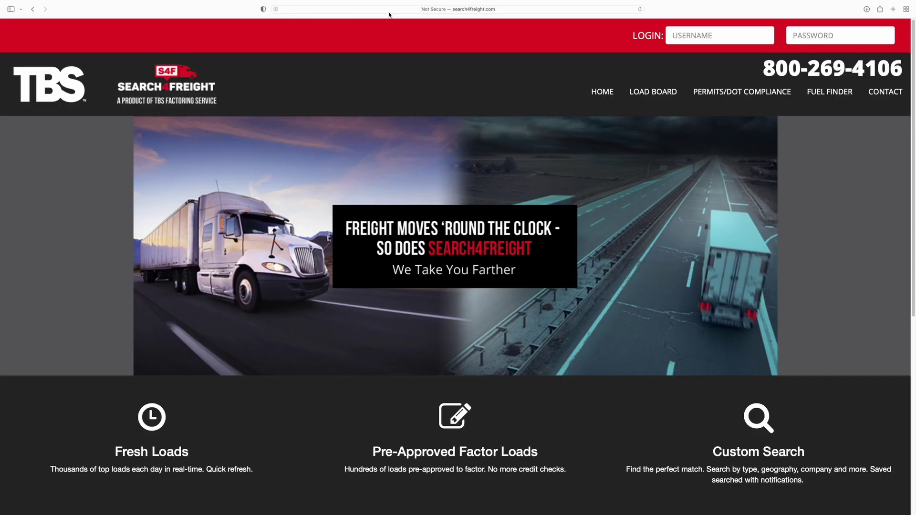
click(653, 101)
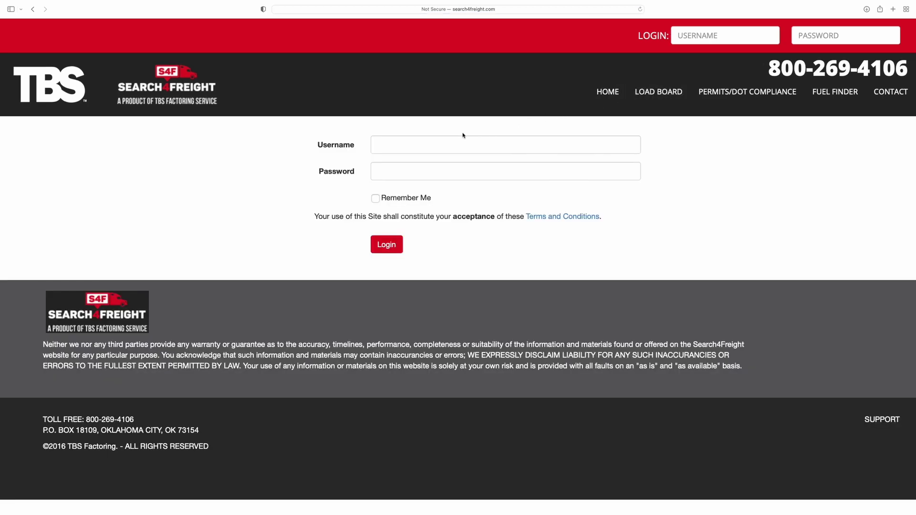
Step: Log in to the load board with the saved username and password
click(424, 144)
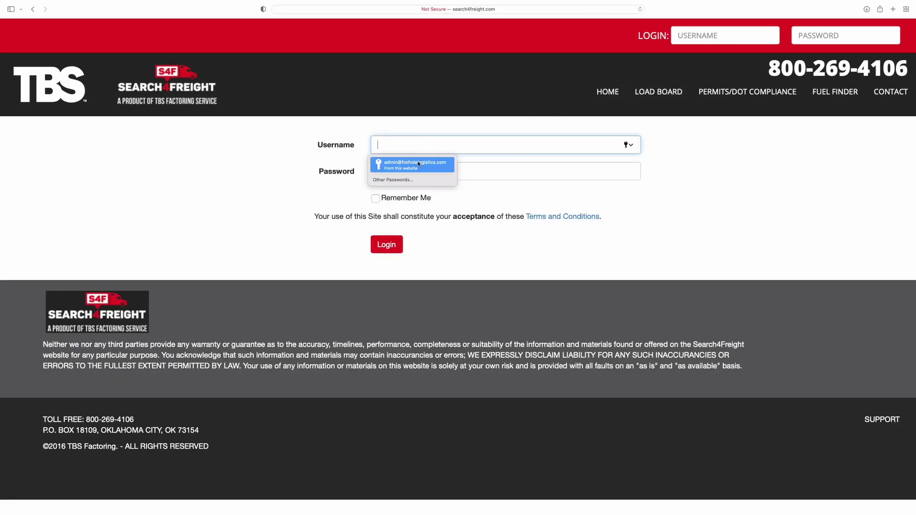
click(418, 164)
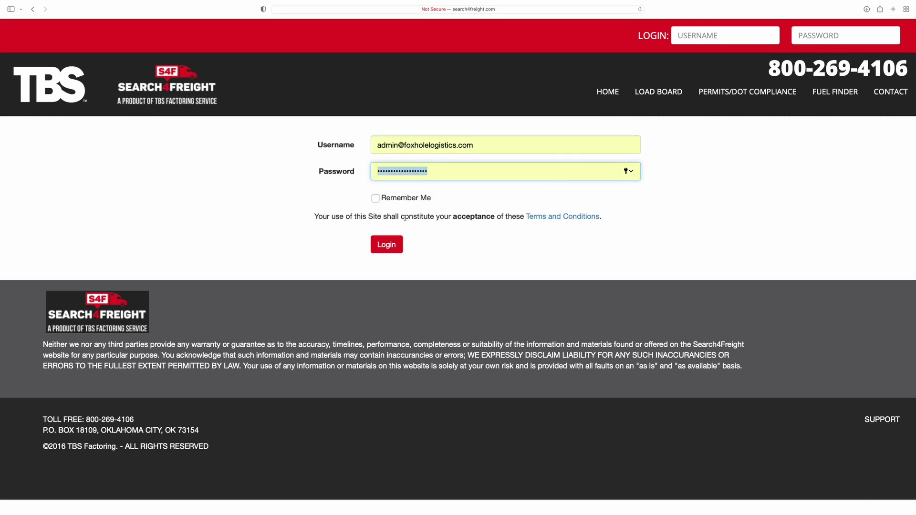
click(393, 246)
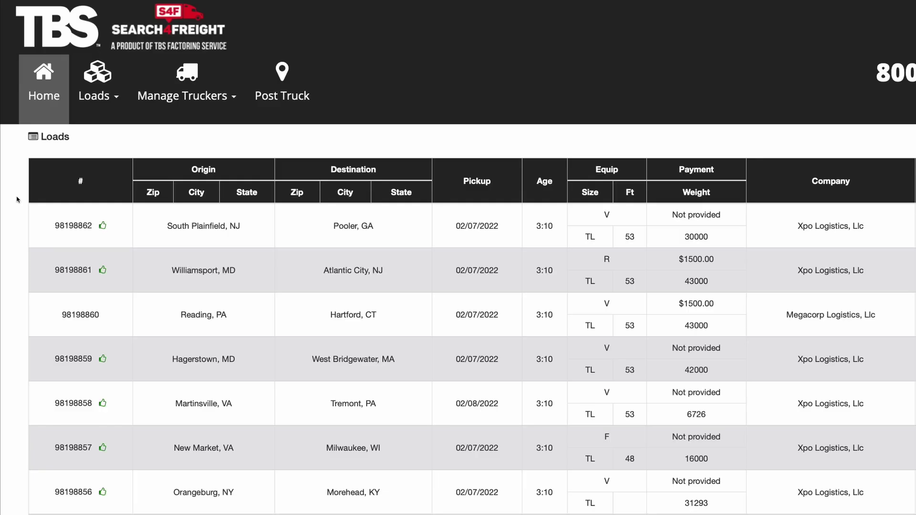
Step: Examine the South Plainfield, NJ to Pooler, GA load's company details, attached files, route map and reserve option
click(66, 226)
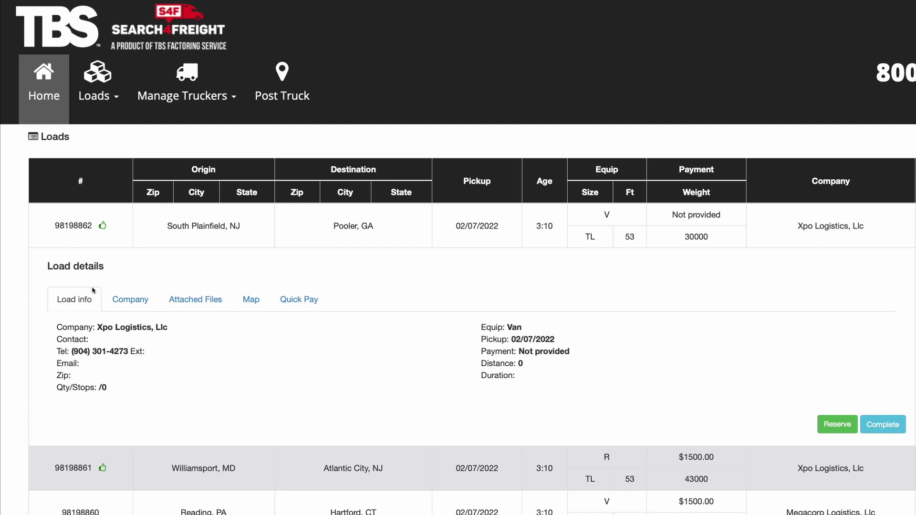
click(133, 305)
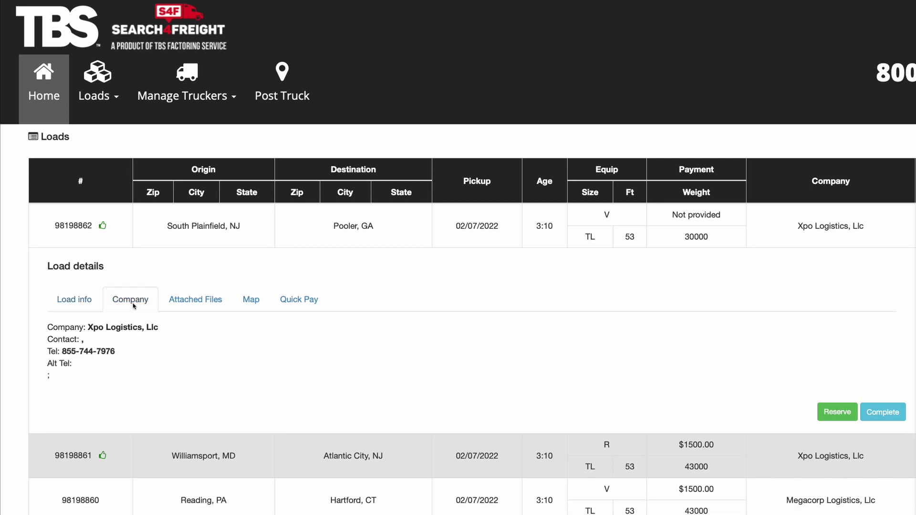
click(164, 307)
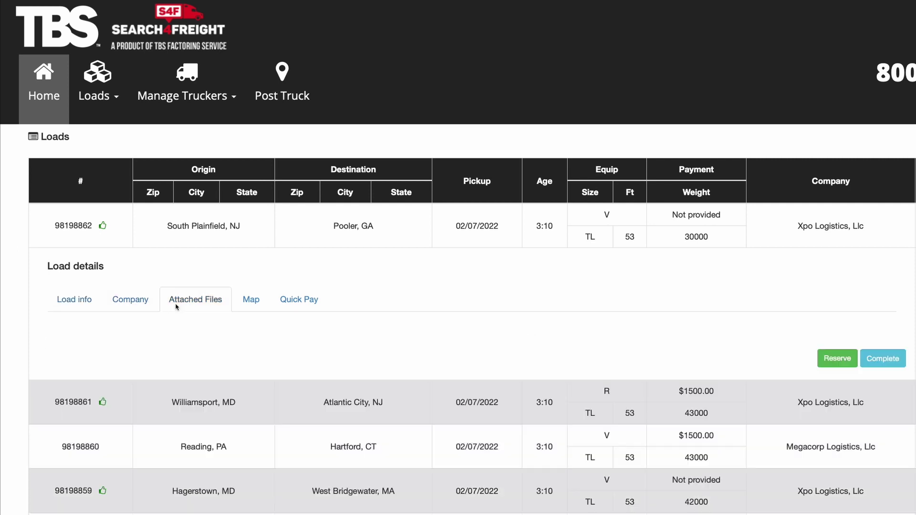
click(250, 306)
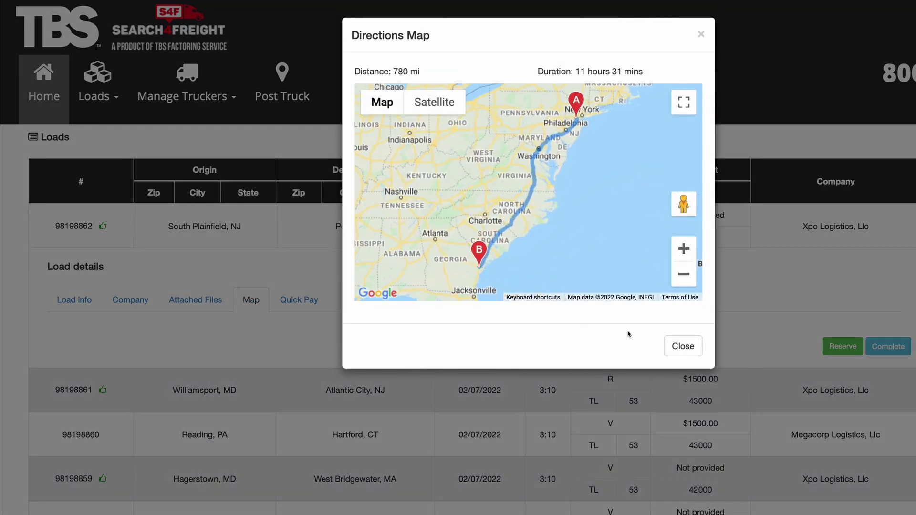
click(683, 346)
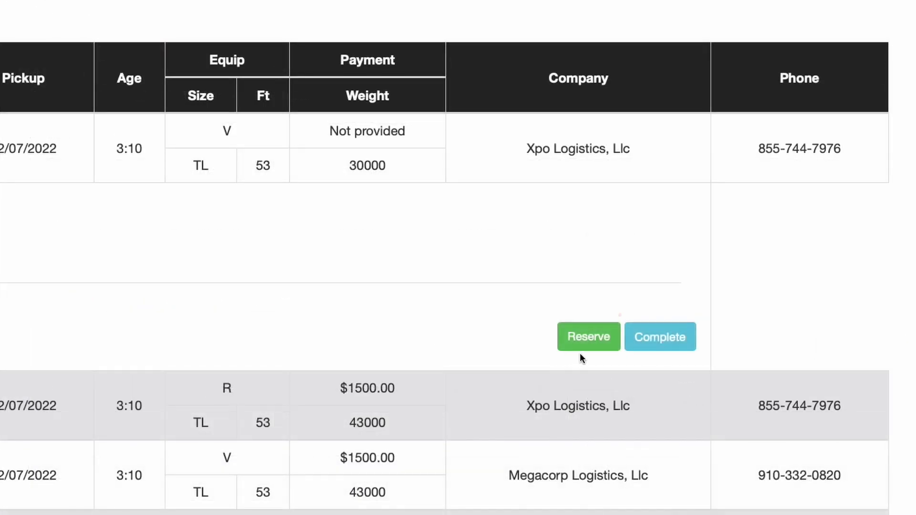
click(843, 348)
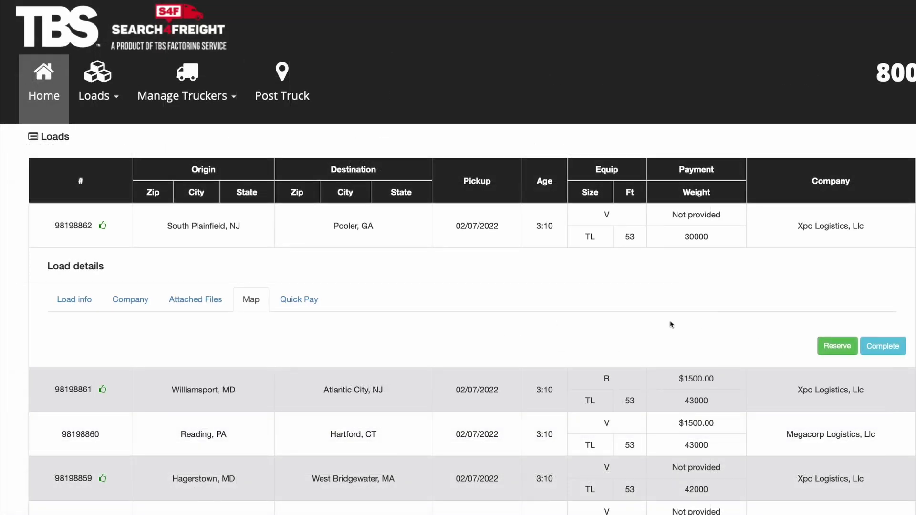
Step: Review the account's own loads under My Loads and return to the home load list
click(102, 105)
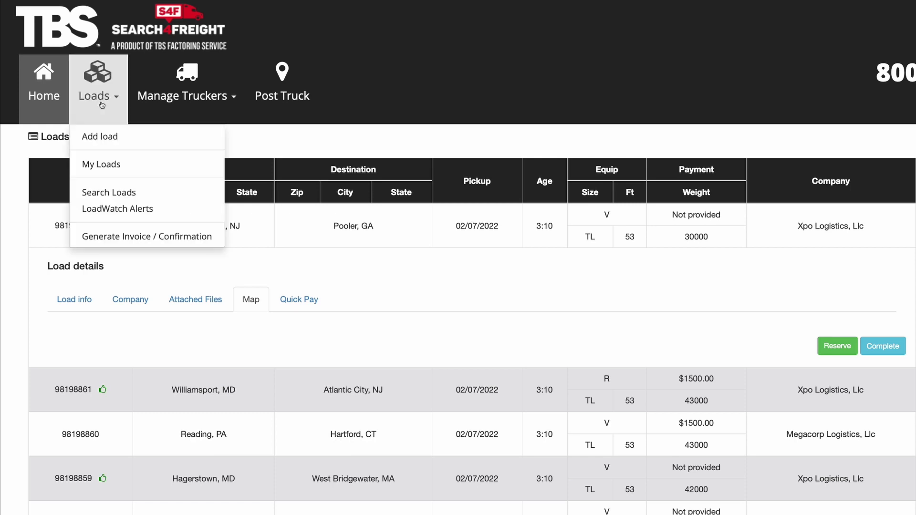
click(106, 165)
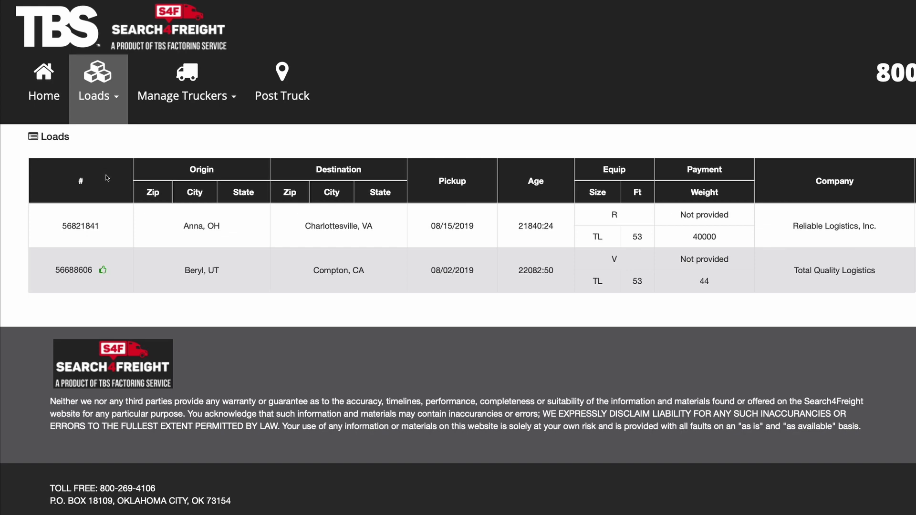
click(116, 226)
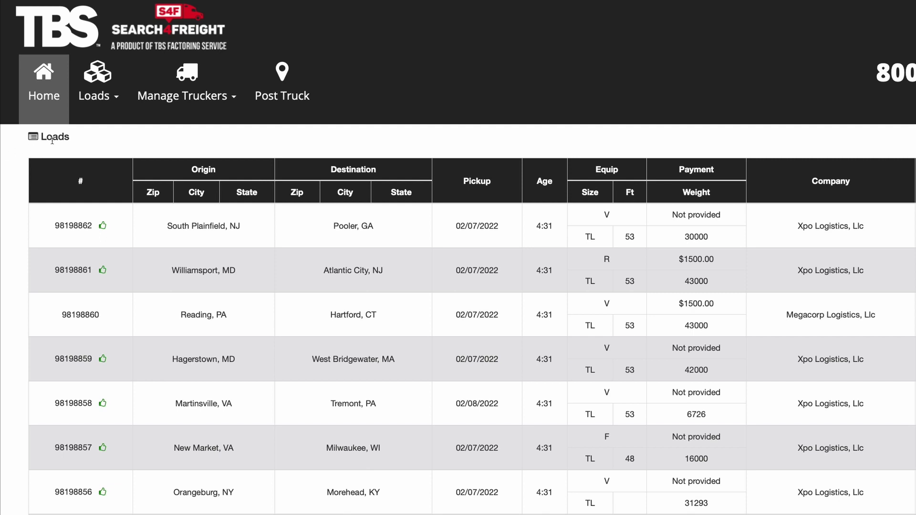
Step: Open the load search and set the origin to Des Moines, IA, USA and the destination to Raleigh, NC, USA
click(112, 115)
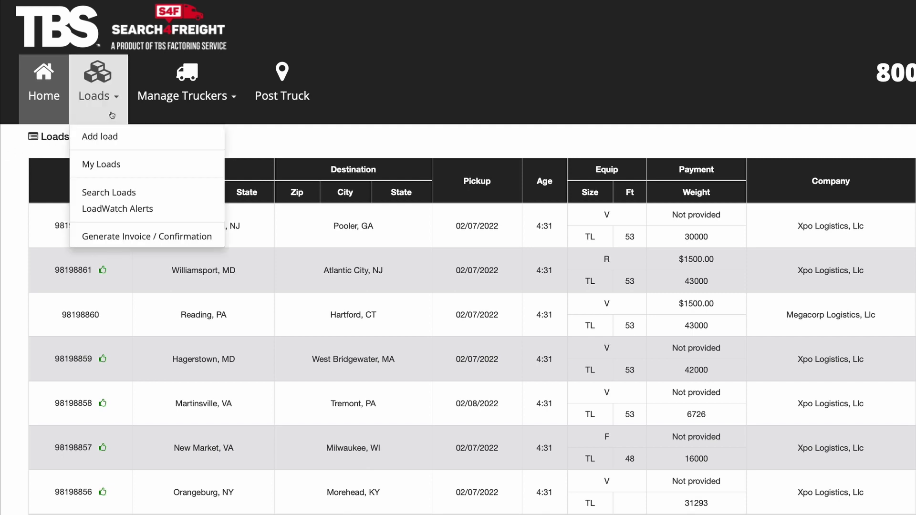
click(101, 192)
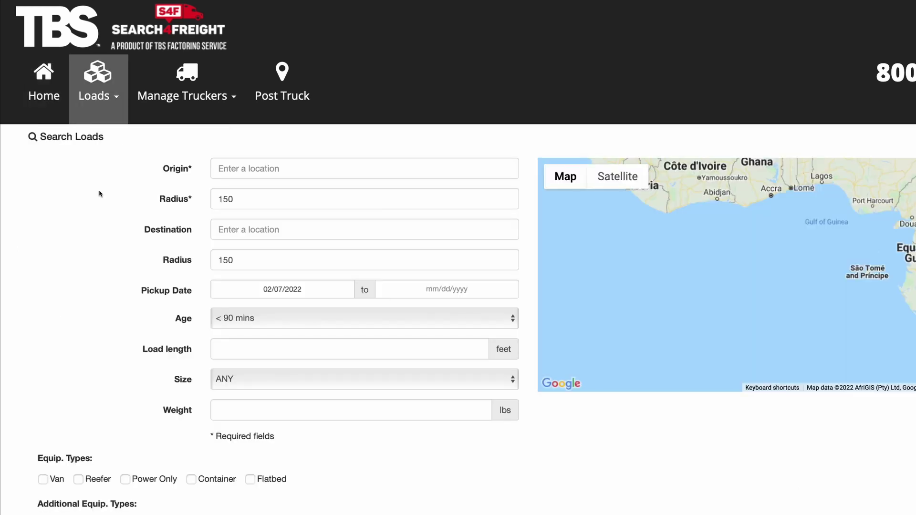
click(241, 171)
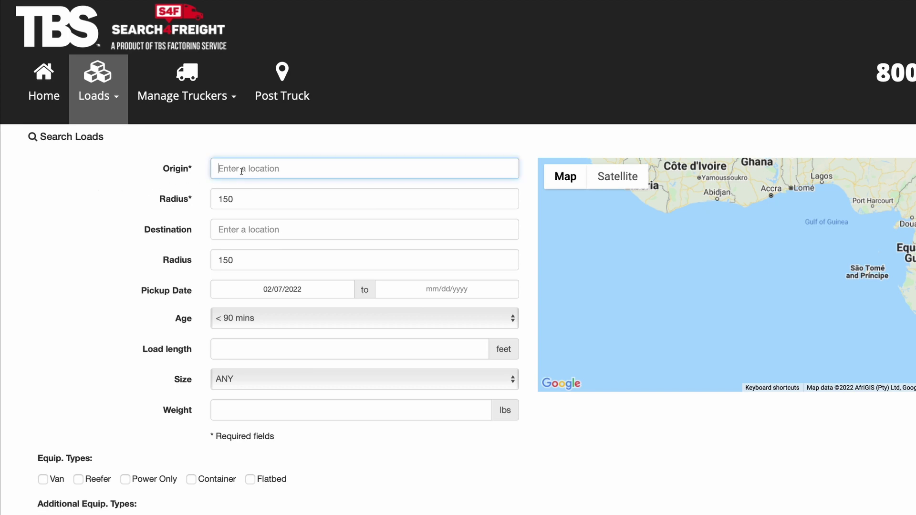
text(des)
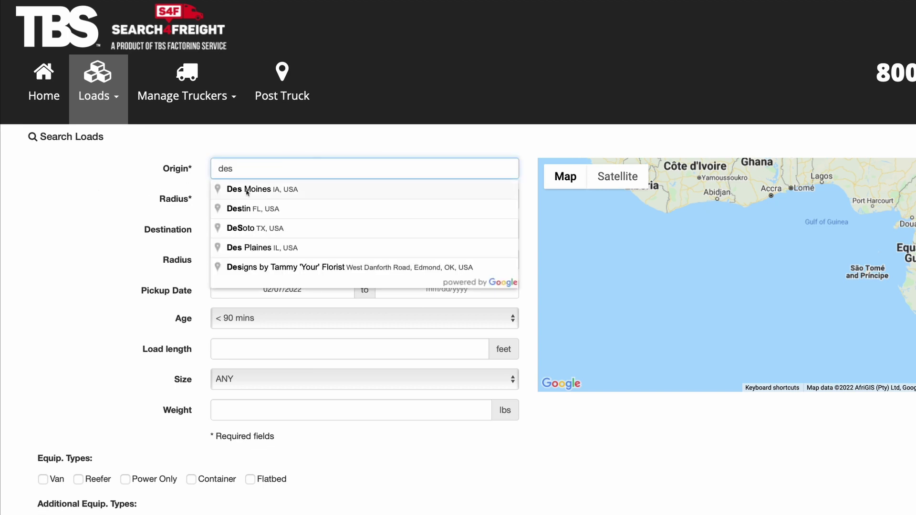
click(249, 192)
click(254, 233)
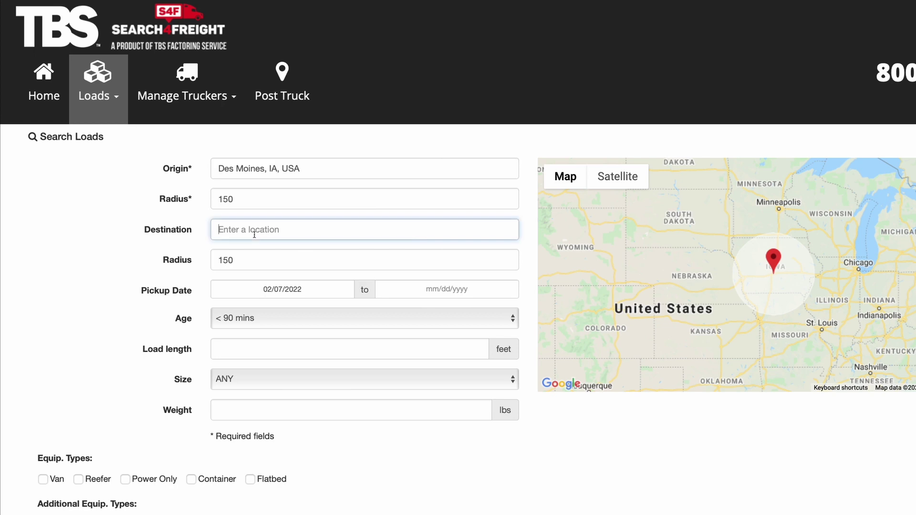
text(ral)
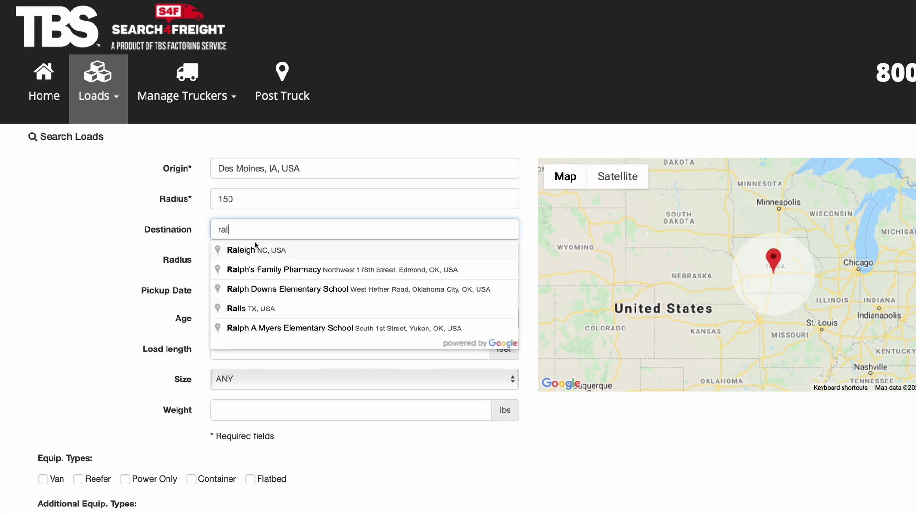
click(256, 249)
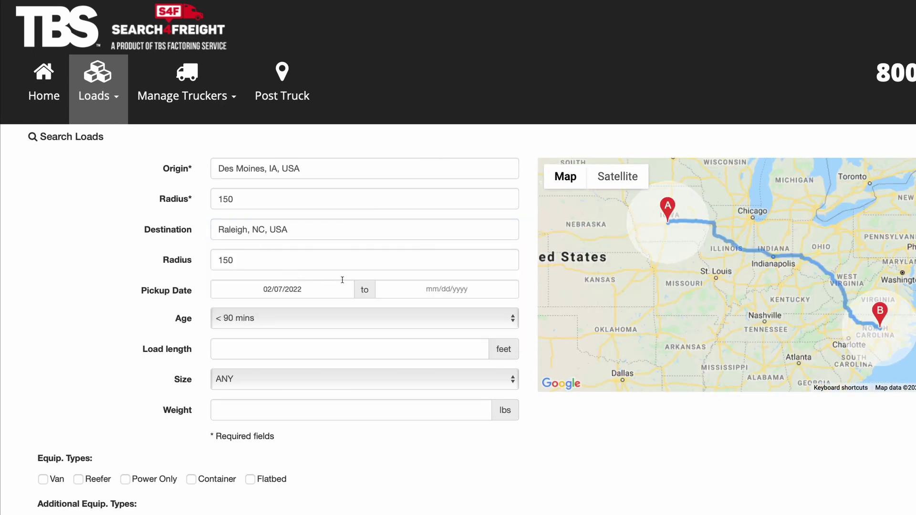
Step: Set the end of the pickup date range to 02/11/2022 and the load age to 90+ mins
click(446, 295)
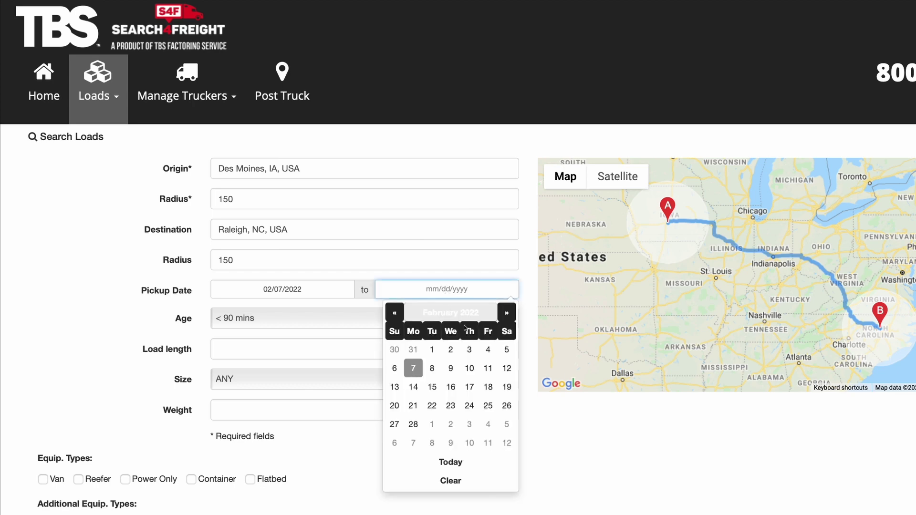
click(484, 366)
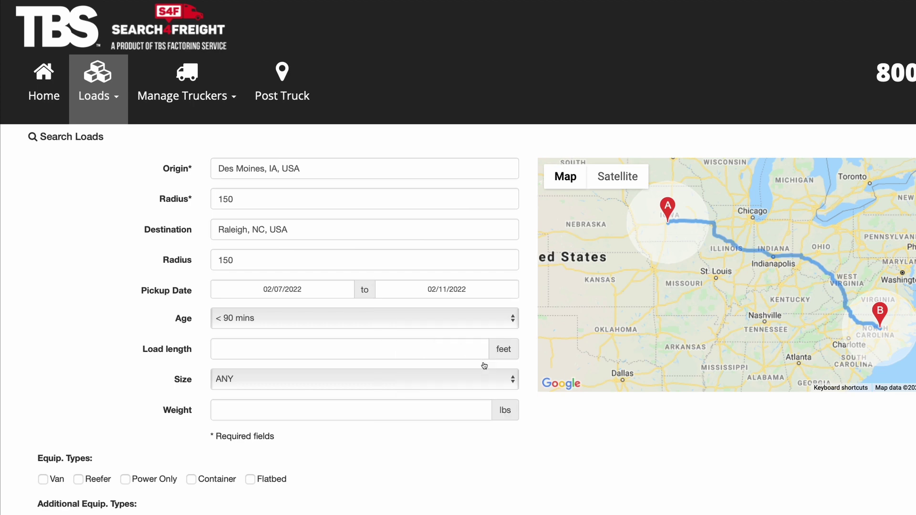
click(371, 321)
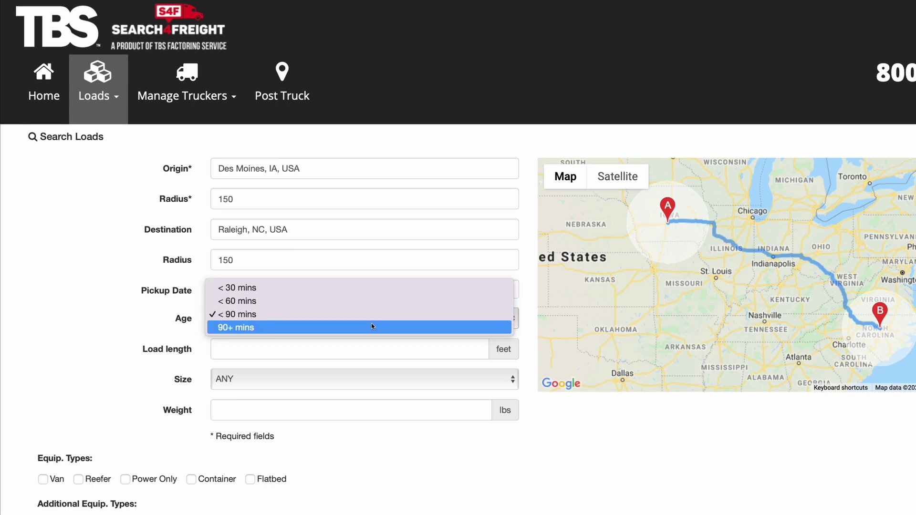
click(373, 326)
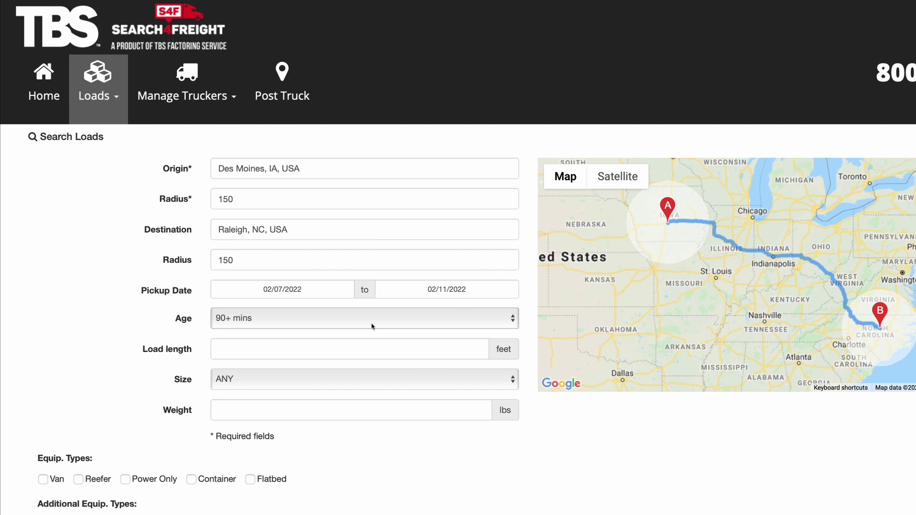
Step: Specify the load as 53 feet long, size TL, with a weight of 40000 lbs
click(345, 344)
text(53)
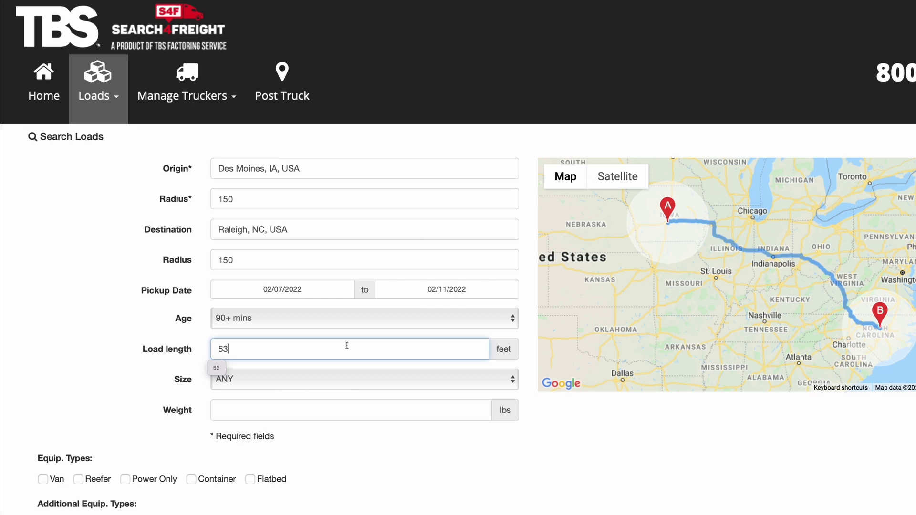
click(357, 378)
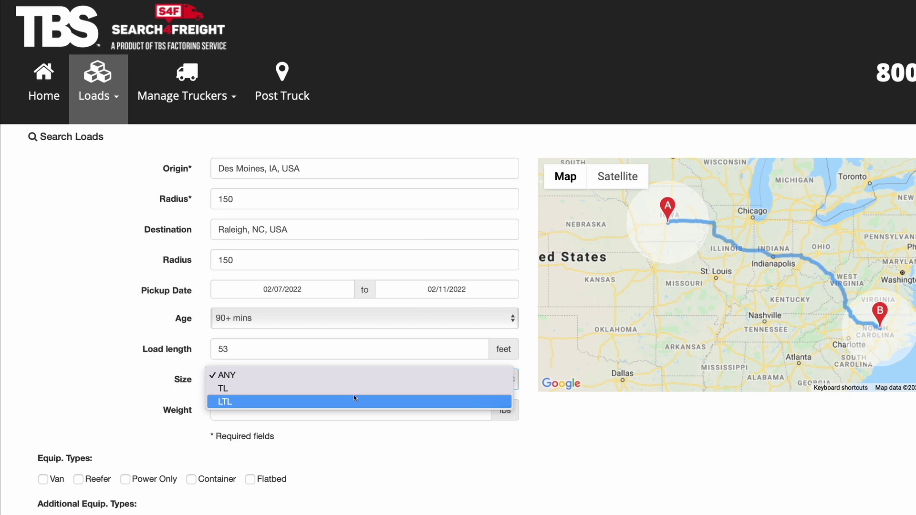
click(353, 387)
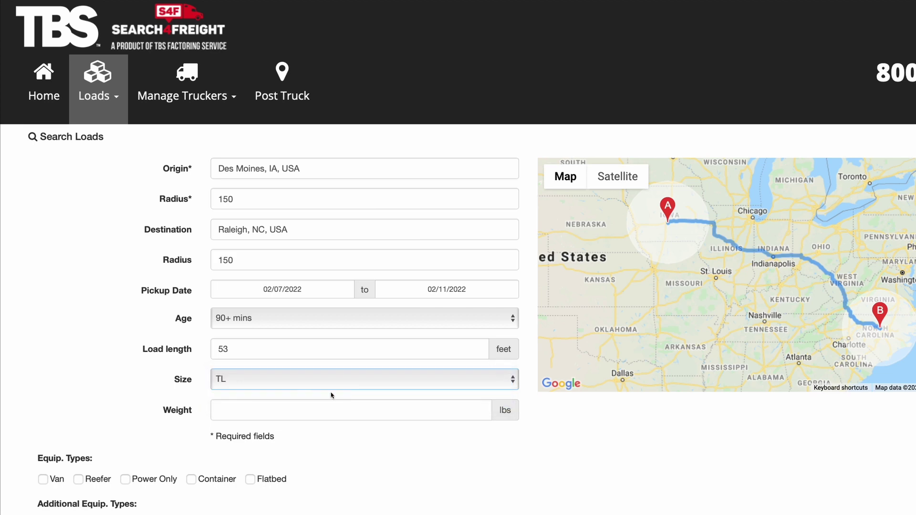
click(314, 408)
text(40000)
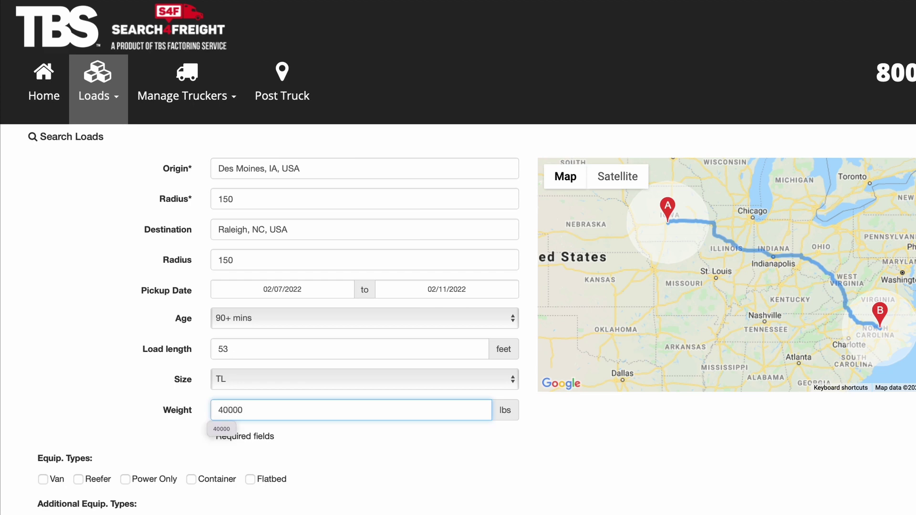
click(347, 465)
Step: Select only Van as the equipment type and submit the load search
scroll(347, 462, down, 3)
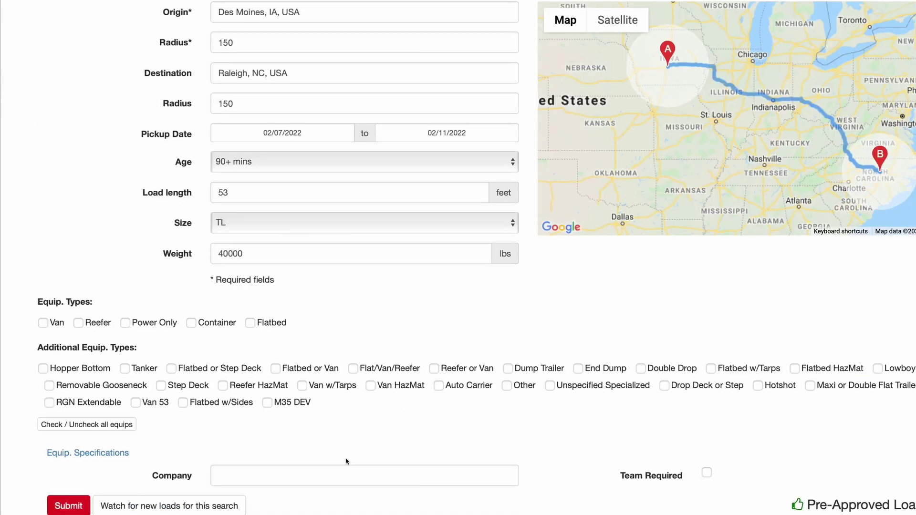
scroll(347, 461, down, 1)
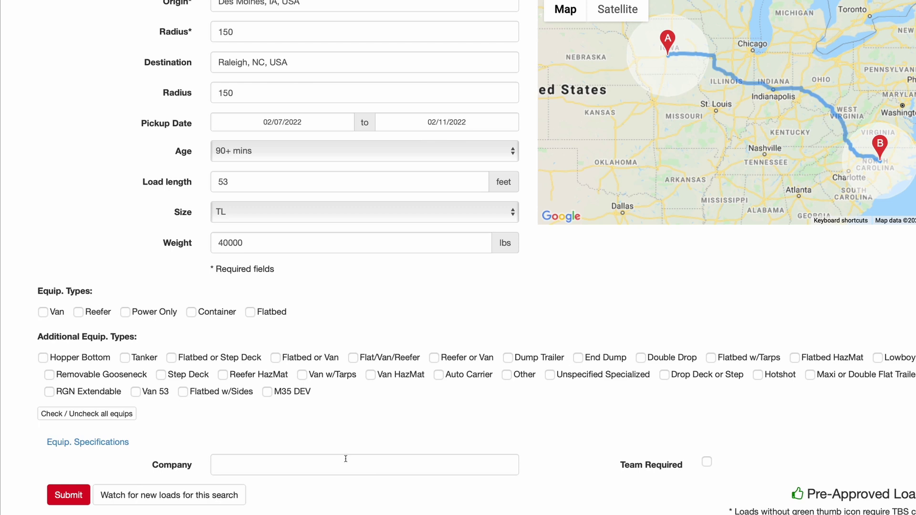
click(48, 313)
click(507, 376)
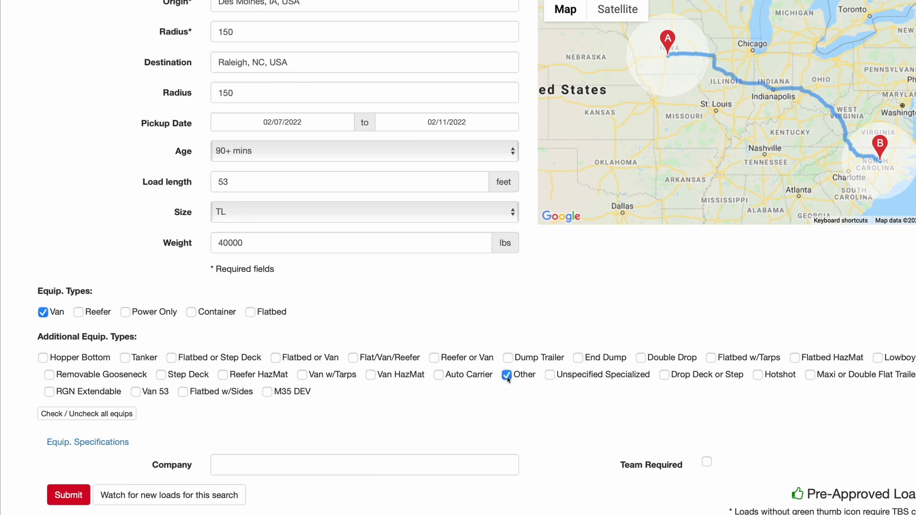
click(550, 376)
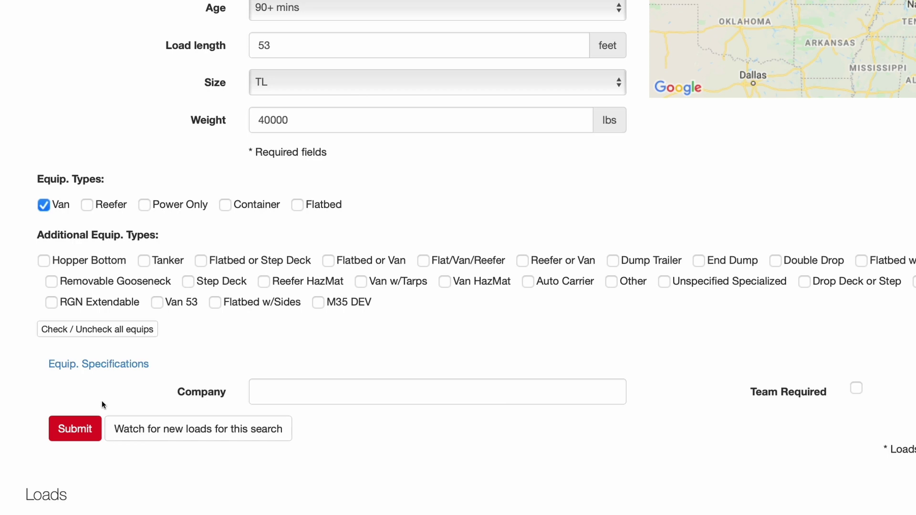
click(78, 432)
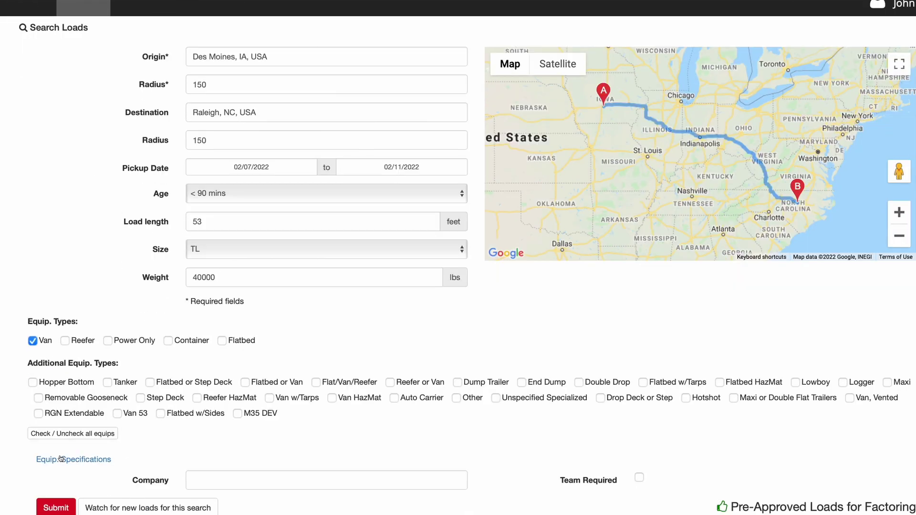
Step: Set up a watch for new loads matching this search and open the LoadWatch alerts list
scroll(61, 459, down, 2)
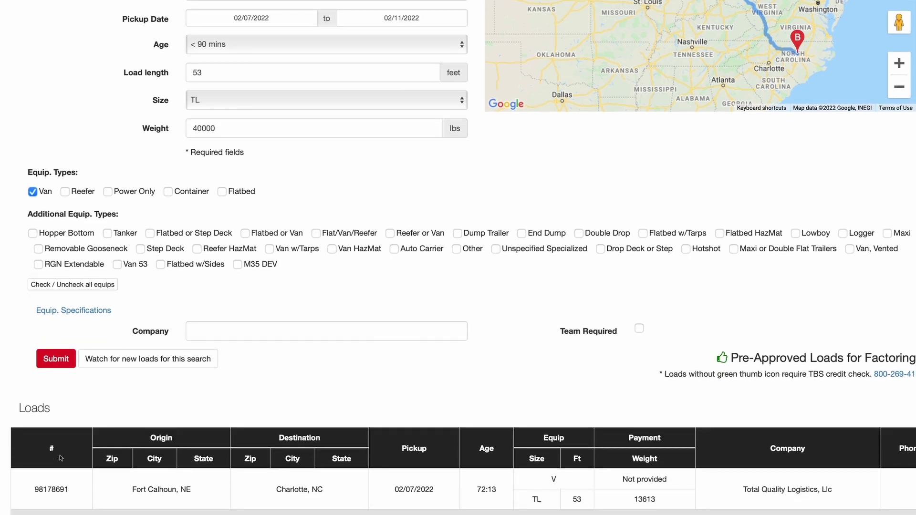
scroll(61, 459, down, 4)
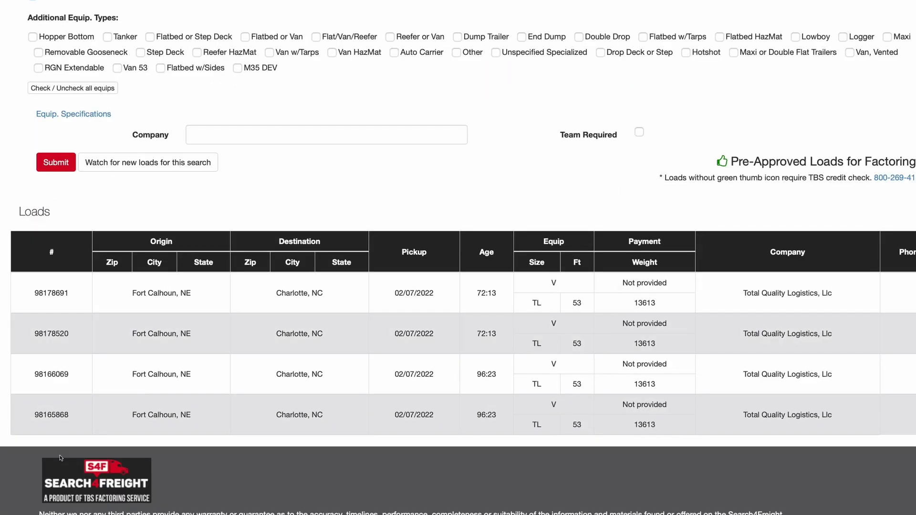
click(207, 171)
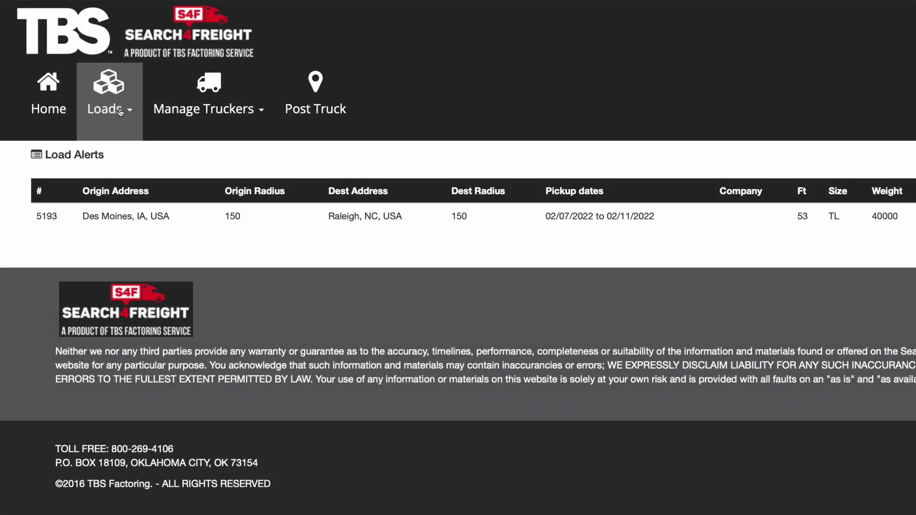
click(121, 111)
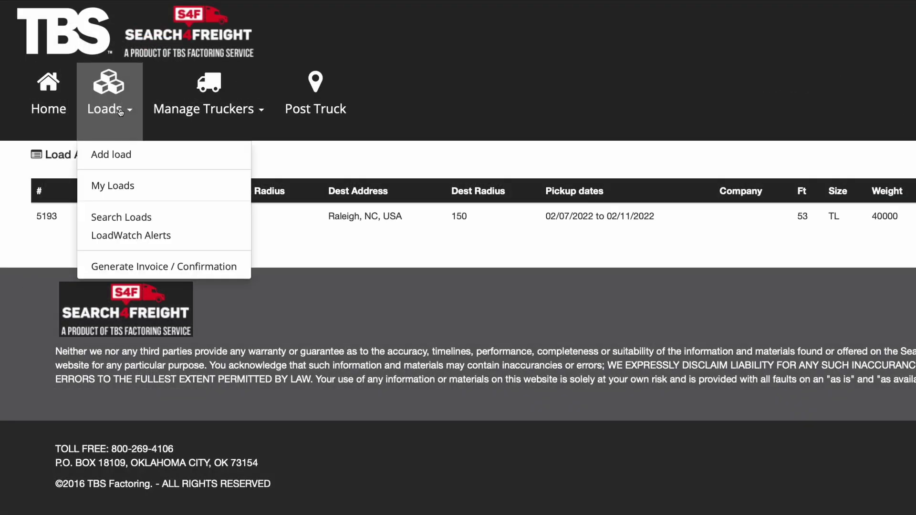
click(105, 236)
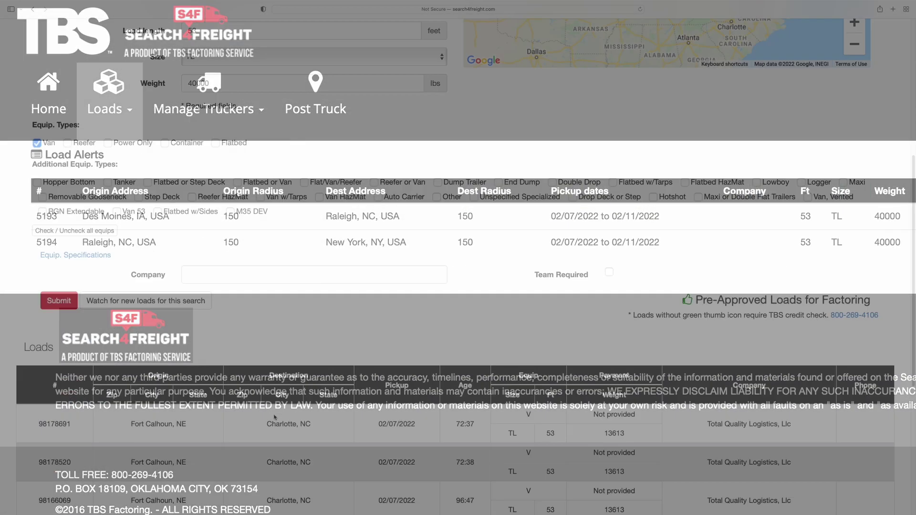
Step: Expand the details of the first Fort Calhoun, NE to Charlotte, NC load in the search results and mark it complete
scroll(249, 411, down, 3)
click(176, 362)
scroll(175, 357, down, 2)
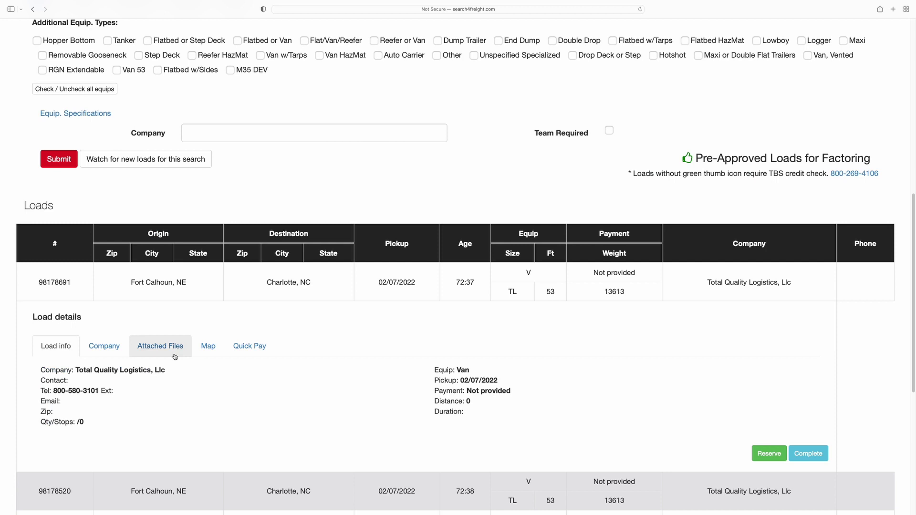
click(798, 457)
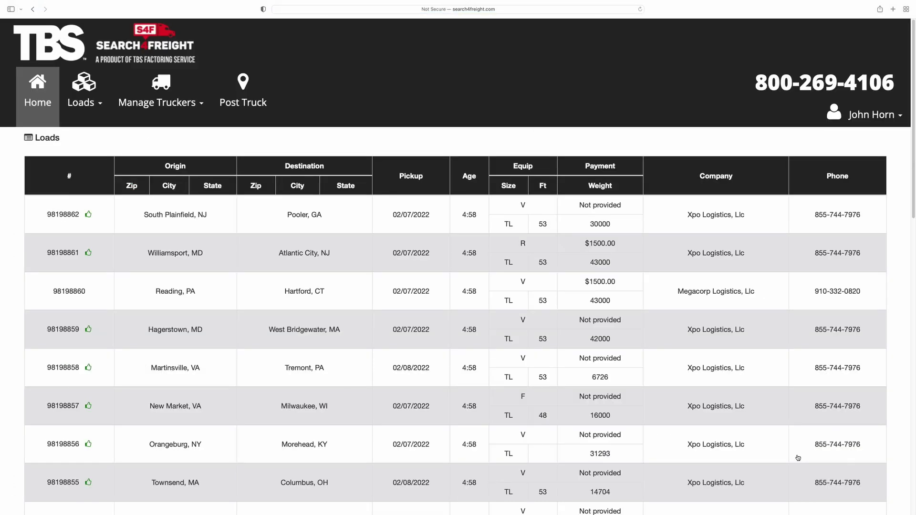